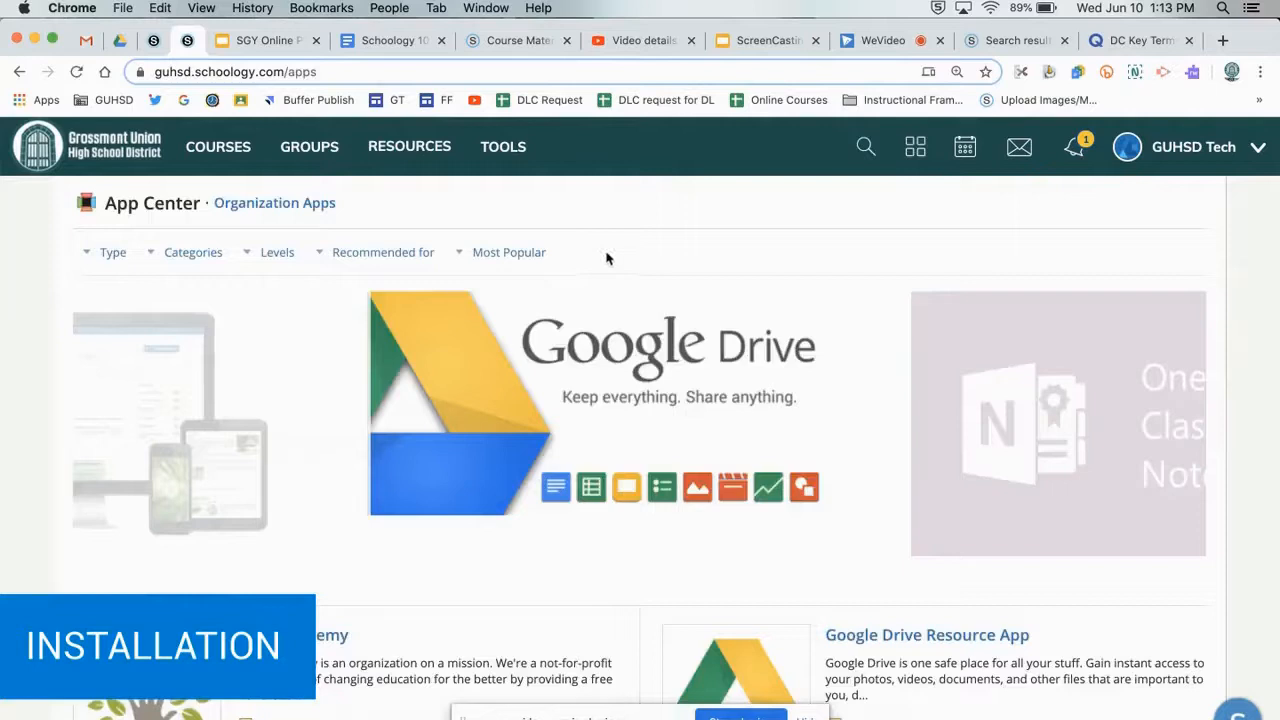
Find MathType on the App Center page by searching for "mathtype" and open its app profile.
{"action": "key", "text": "super+f"}
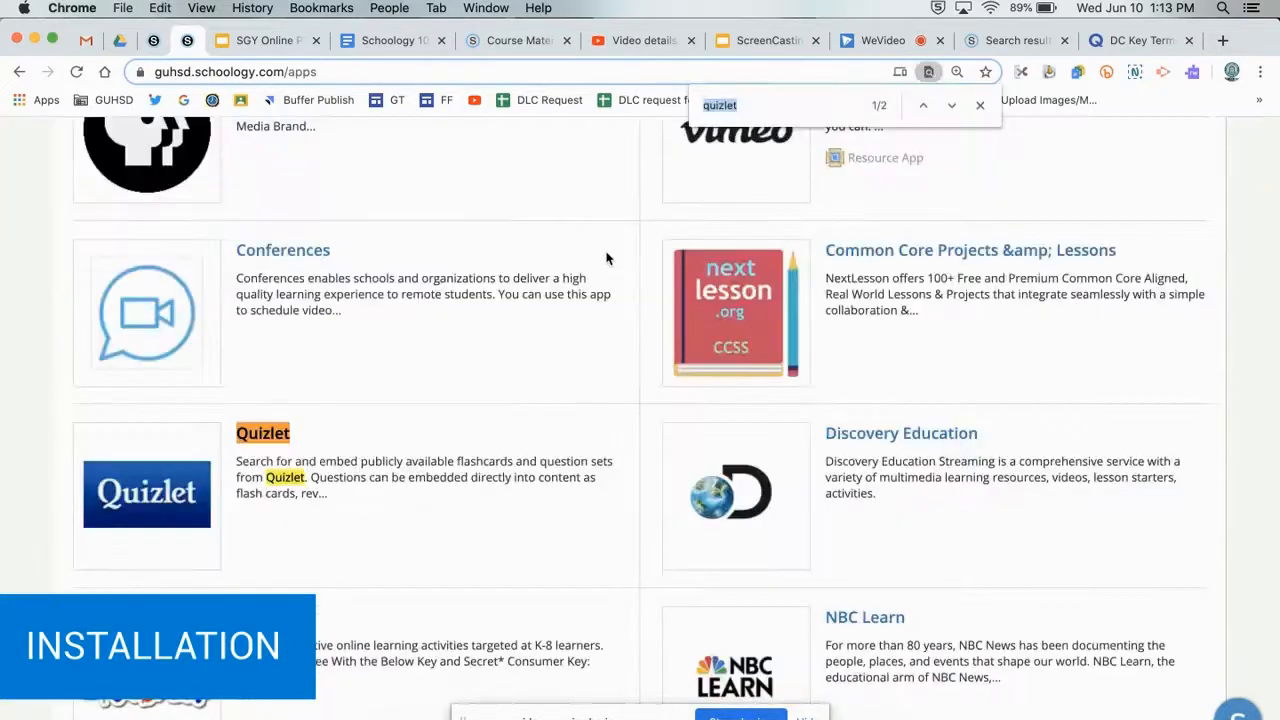
{"action": "type", "text": "ma"}
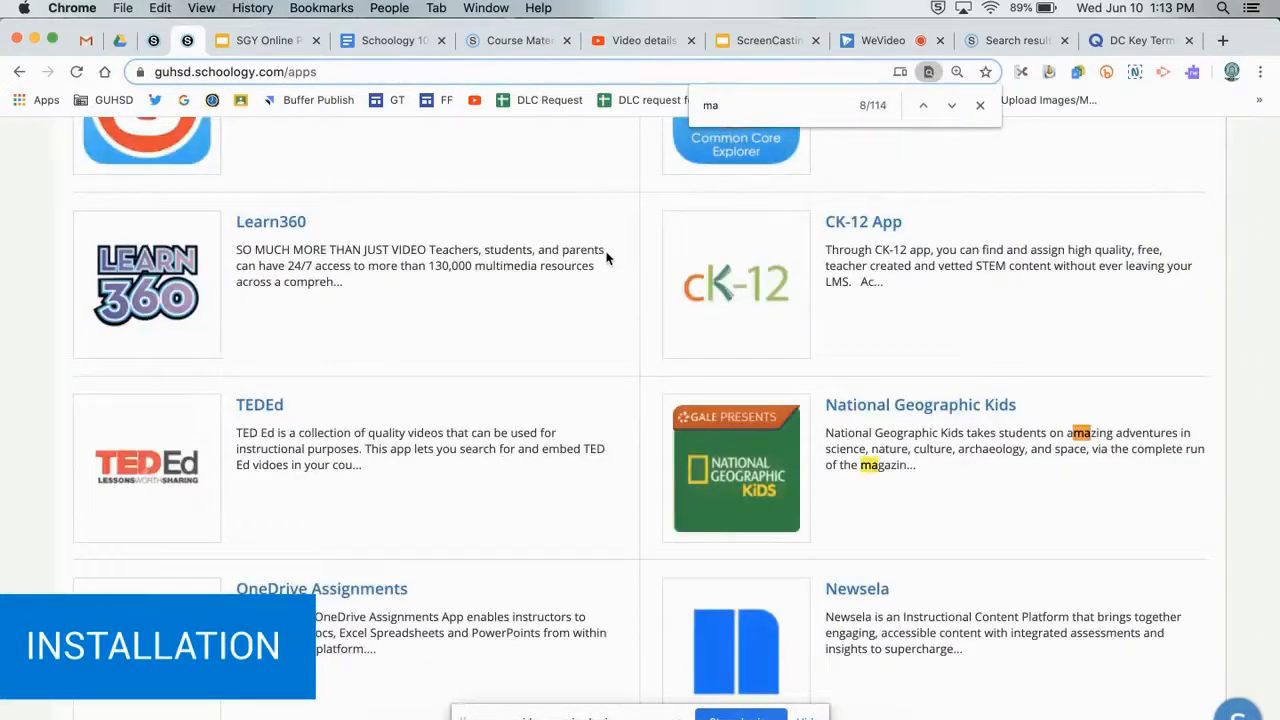
{"action": "type", "text": "tht"}
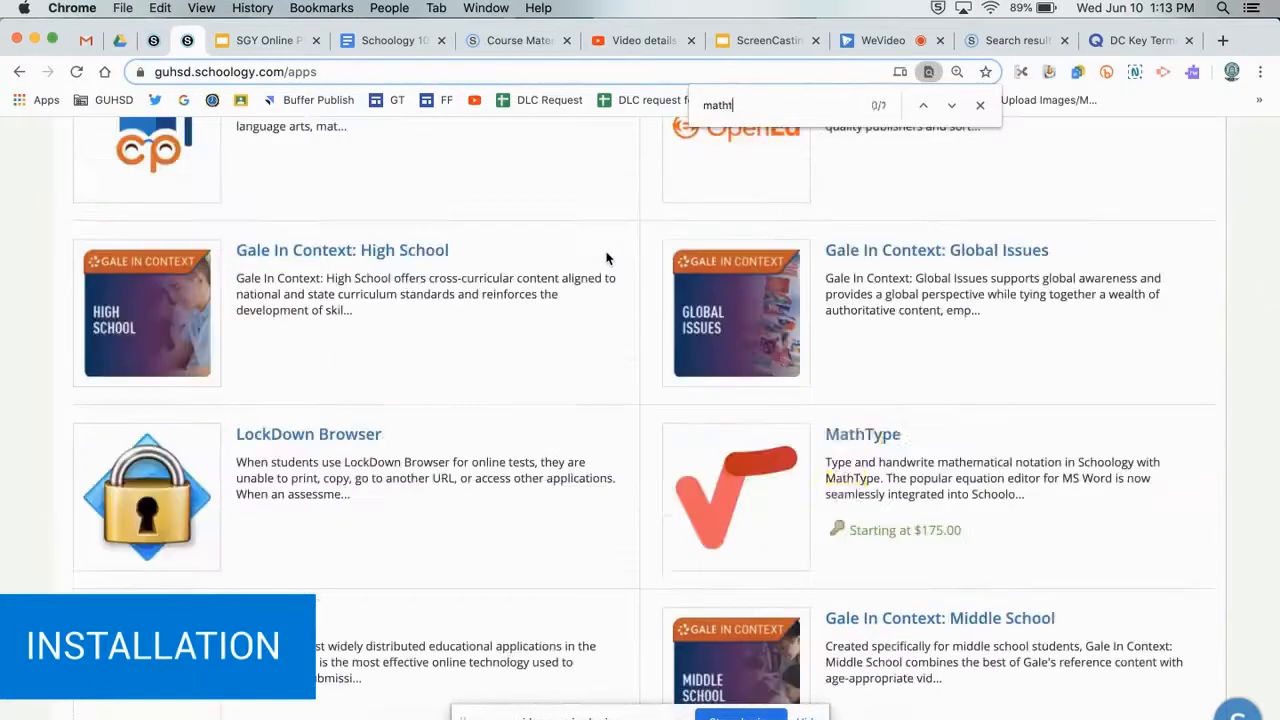
{"action": "type", "text": "ype"}
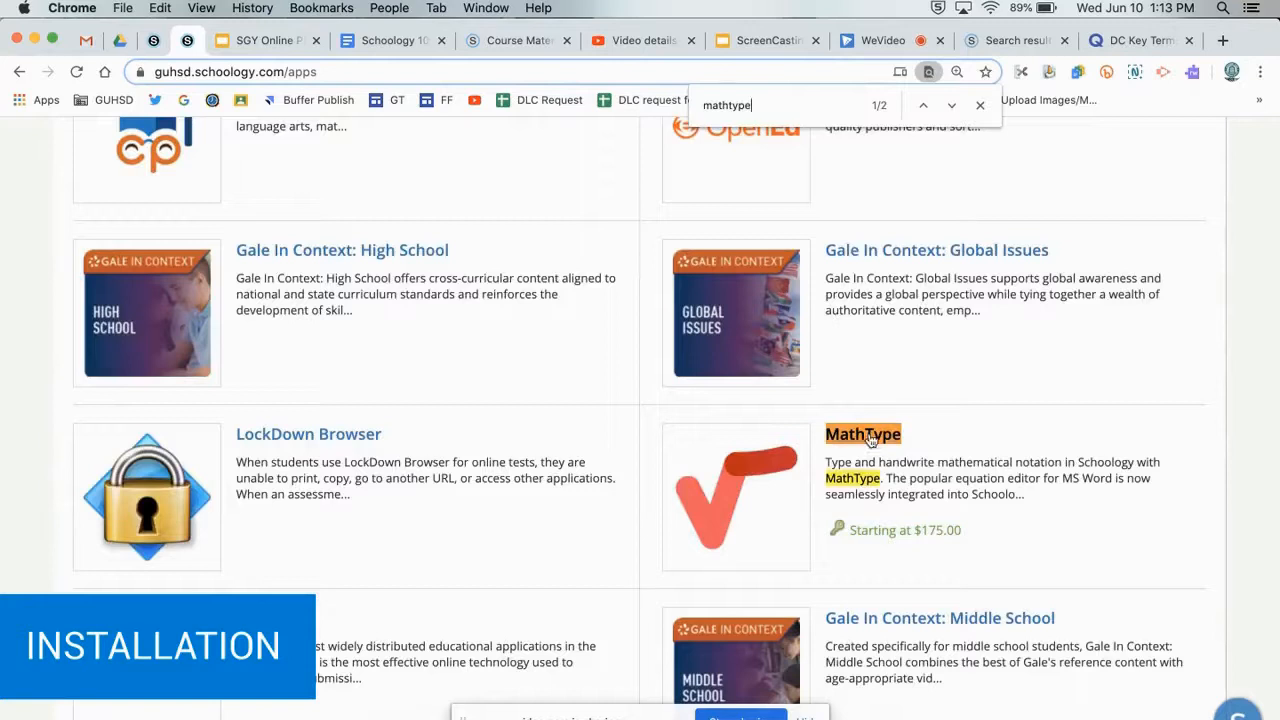
{"action": "mouse_move", "coordinate": [878, 534]}
{"action": "left_click", "coordinate": [858, 442]}
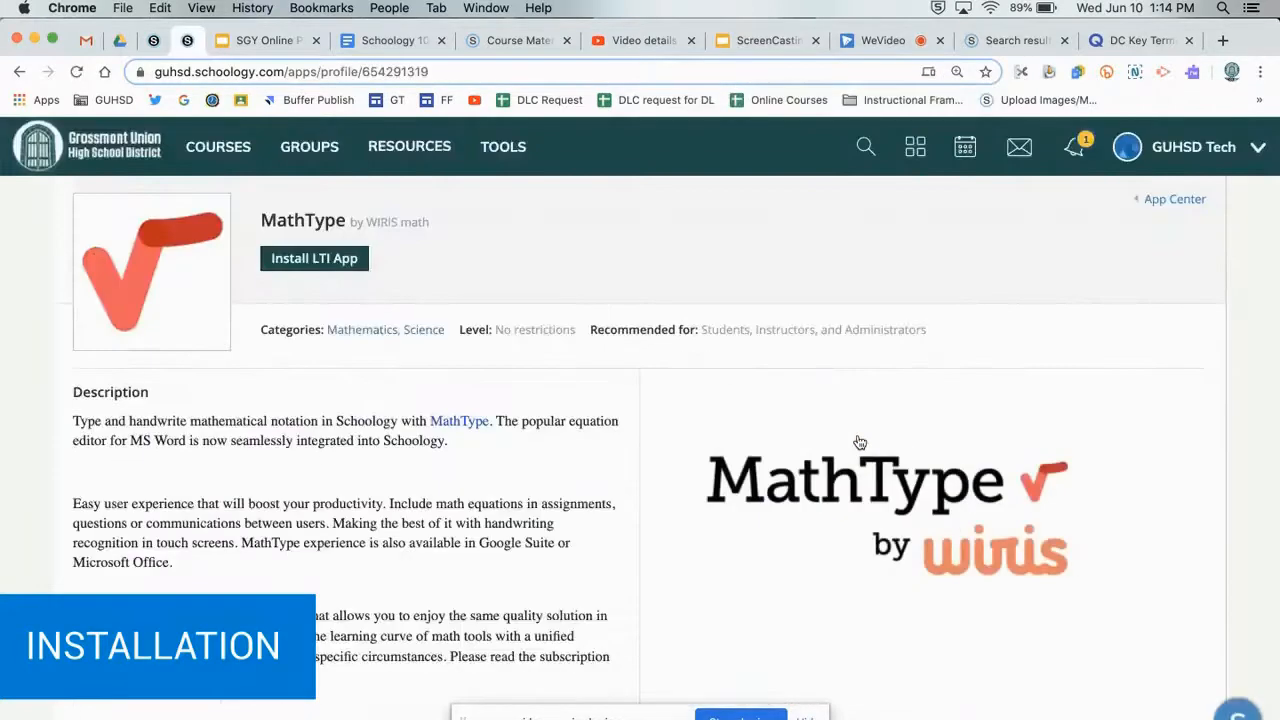
Install the MathType LTI app in Online Course: Schoology 100: Demo Course, agreeing to the third-party data sharing terms.
{"action": "left_click", "coordinate": [364, 264]}
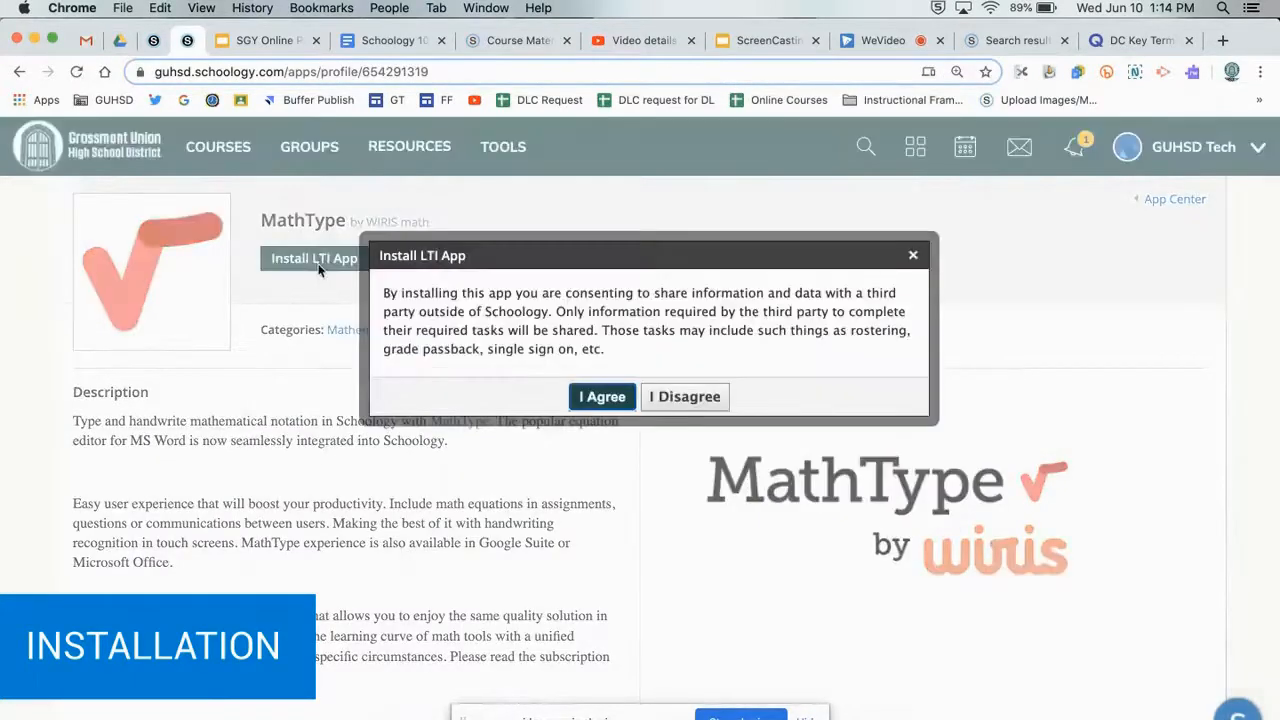
{"action": "left_click", "coordinate": [601, 398]}
{"action": "left_click", "coordinate": [716, 324]}
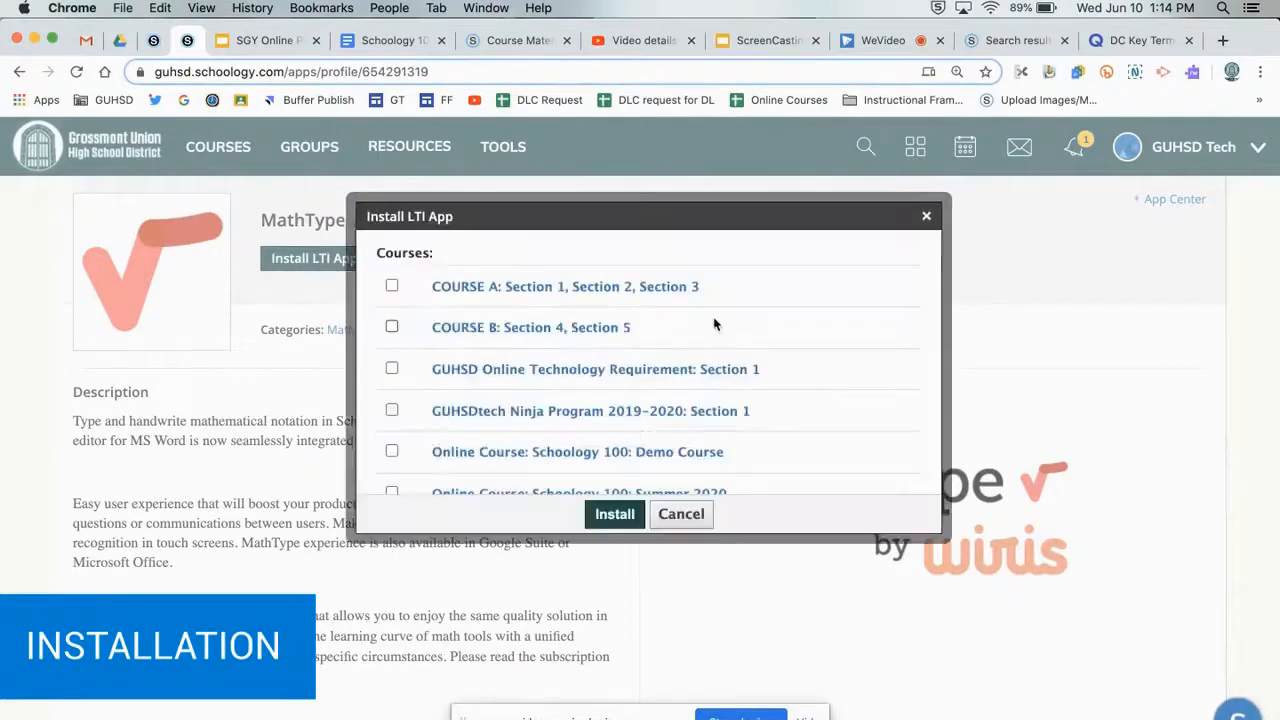
{"action": "scroll", "coordinate": [478, 364], "scroll_direction": "down", "scroll_amount": 2}
{"action": "left_click", "coordinate": [391, 342]}
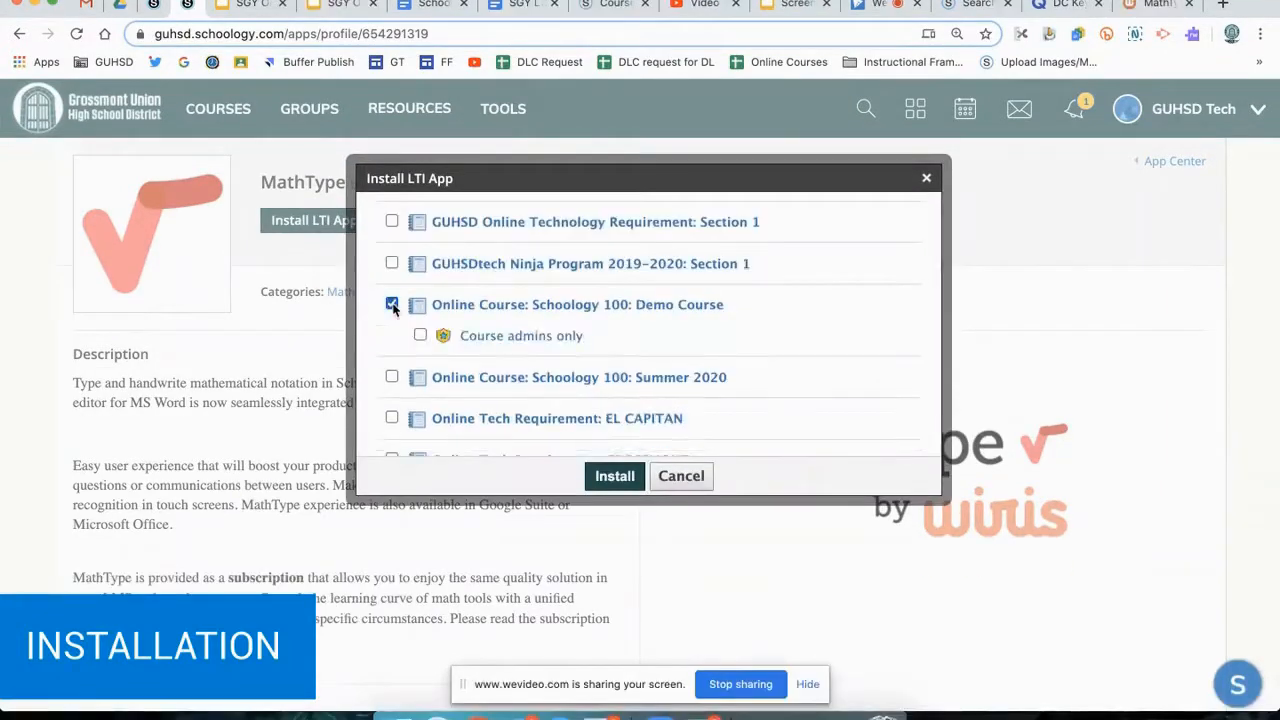
{"action": "left_click", "coordinate": [615, 476]}
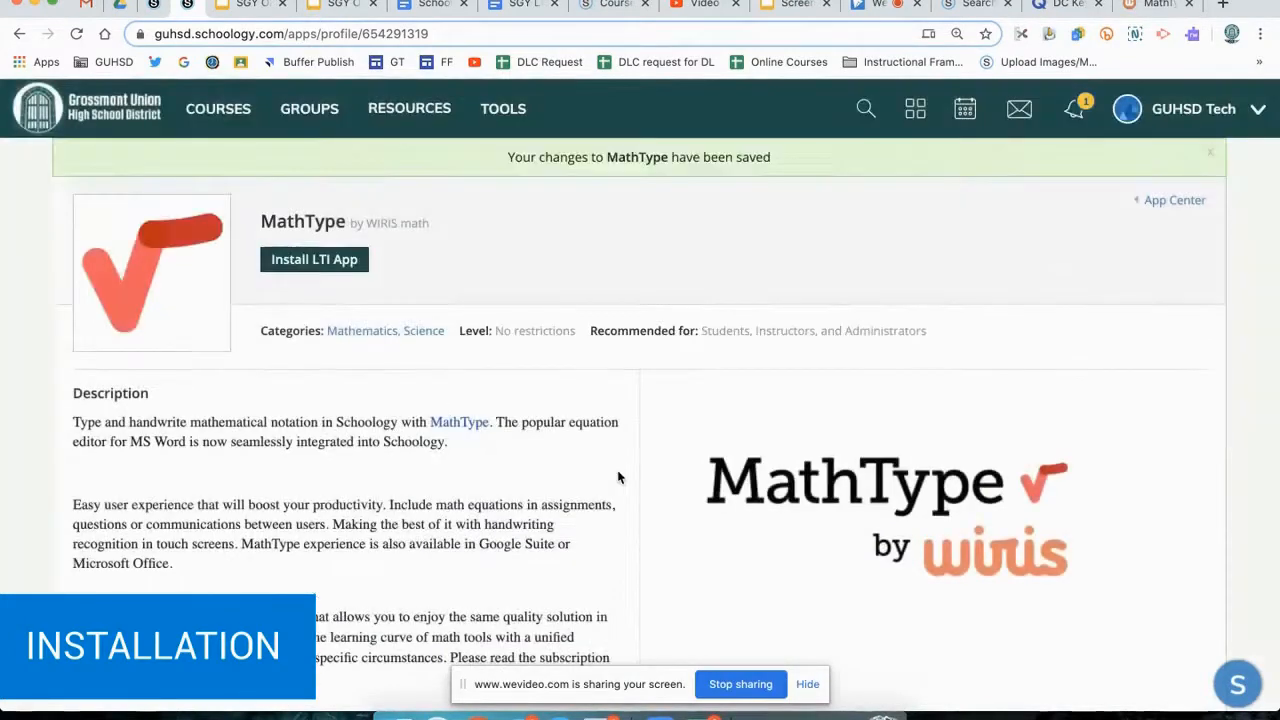
{"action": "triple_click", "coordinate": [509, 154]}
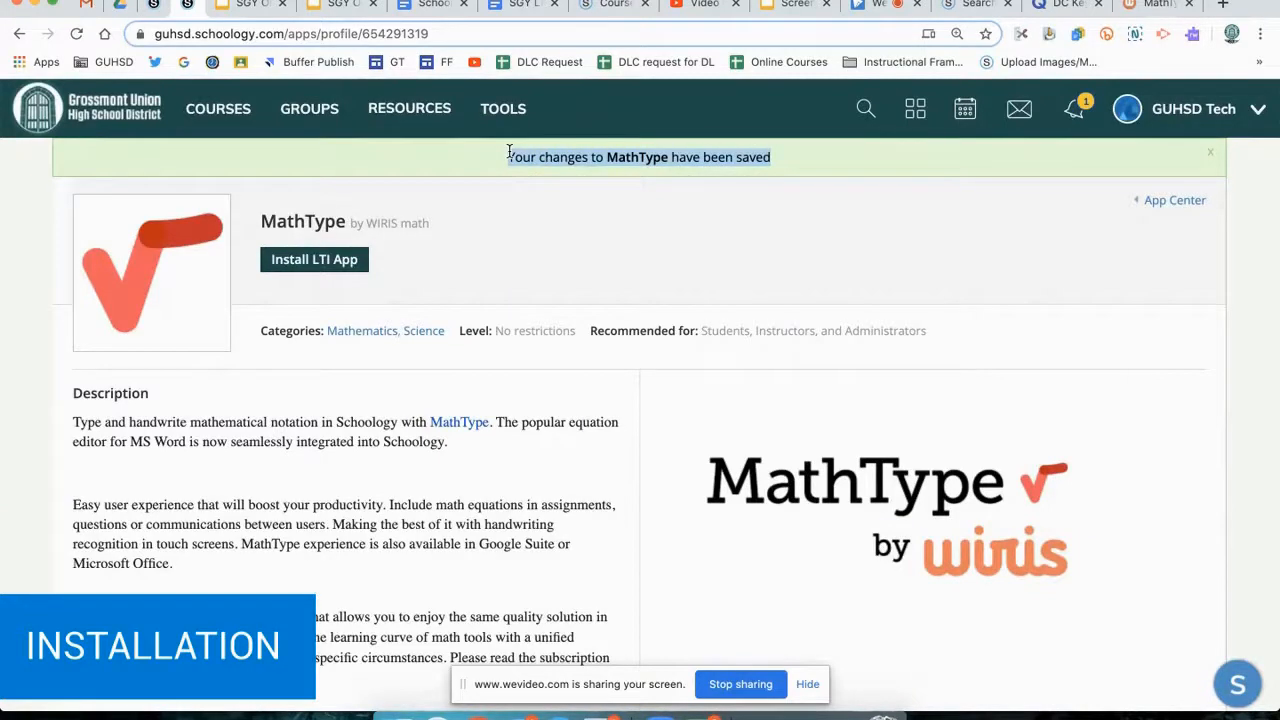
{"action": "left_click", "coordinate": [509, 154]}
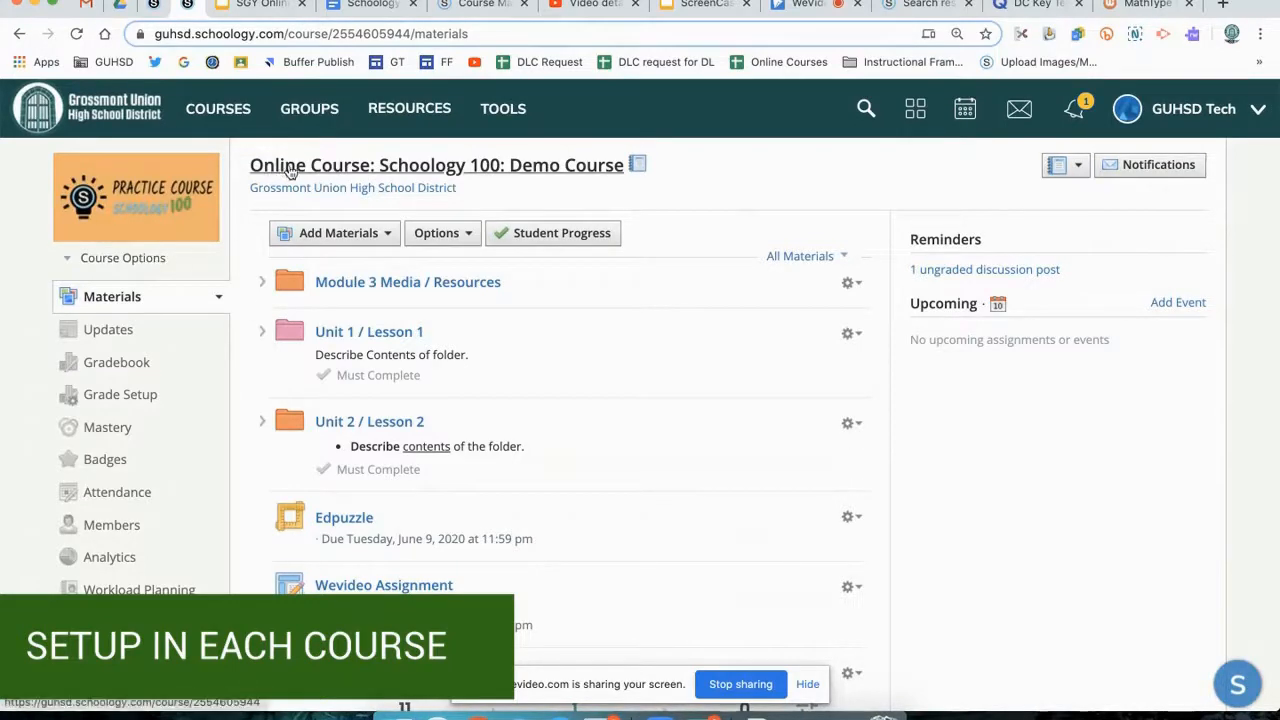
Edit MathType under the demo course's External Tool Providers, entering the consumer key and shared secret, and submit the settings.
{"action": "left_click", "coordinate": [148, 258]}
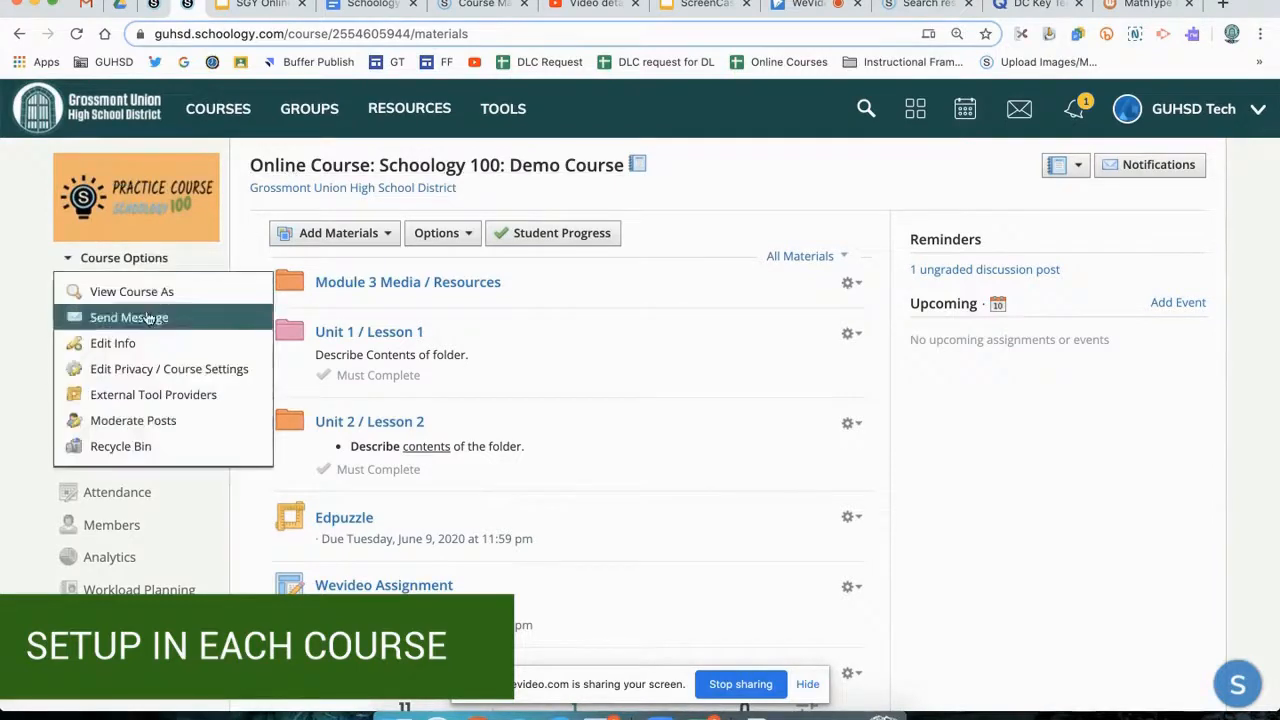
{"action": "left_click", "coordinate": [146, 396]}
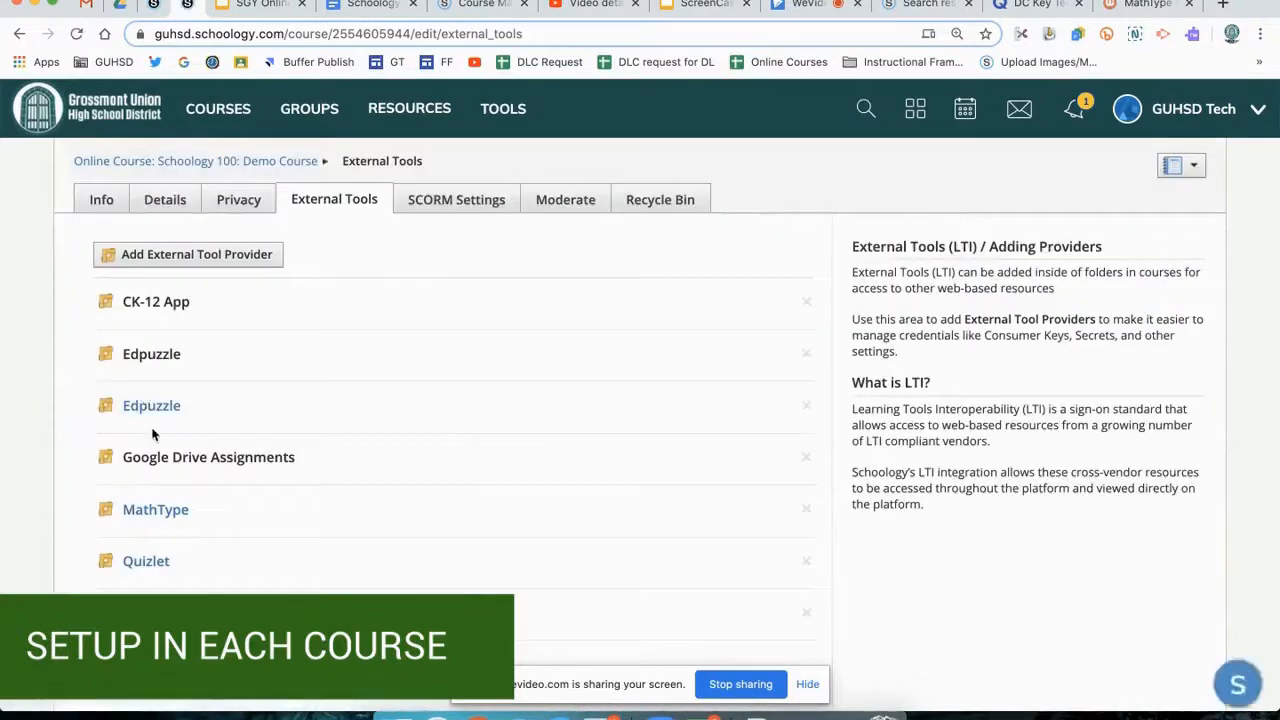
{"action": "left_click", "coordinate": [153, 512]}
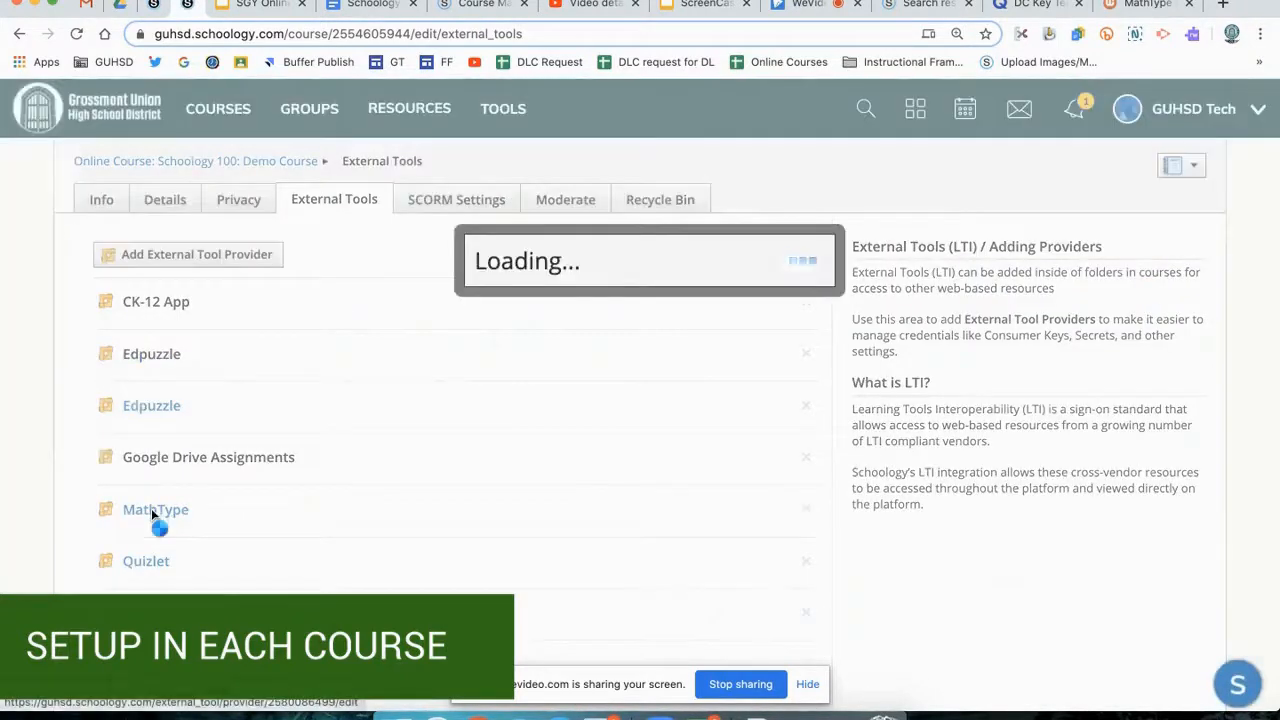
{"action": "double_click", "coordinate": [540, 260]}
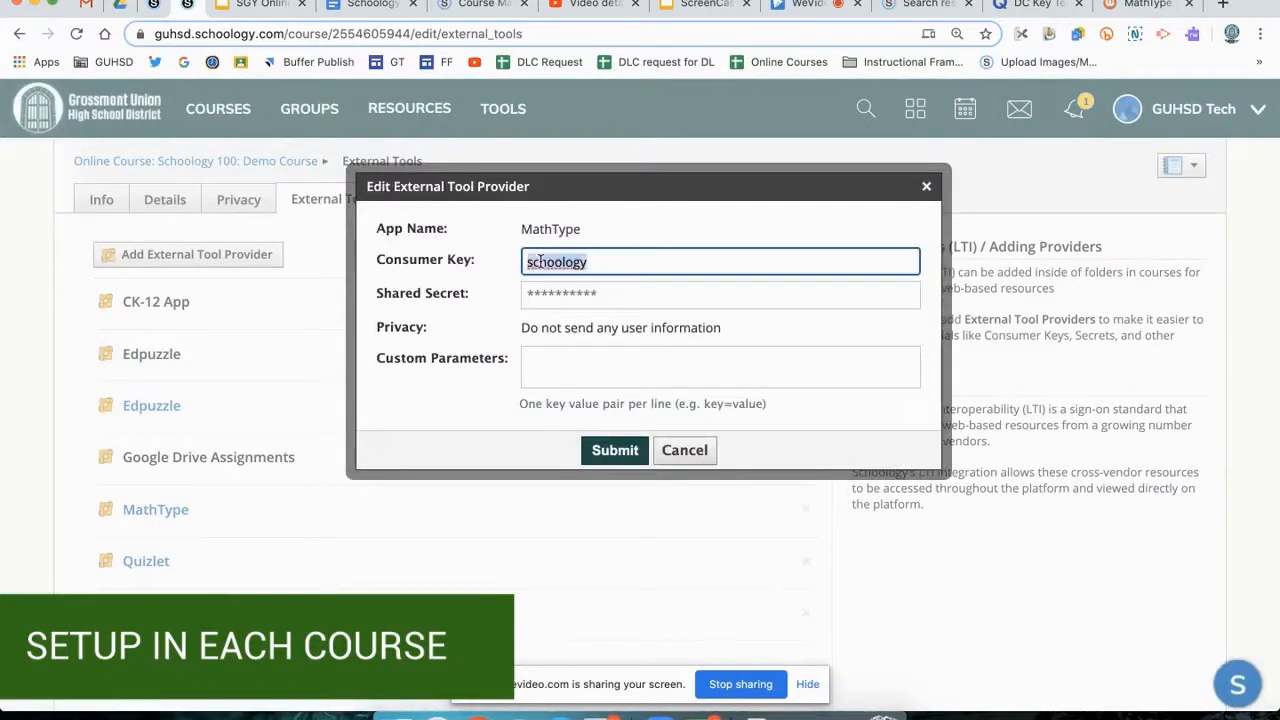
{"action": "type", "text": "schoology"}
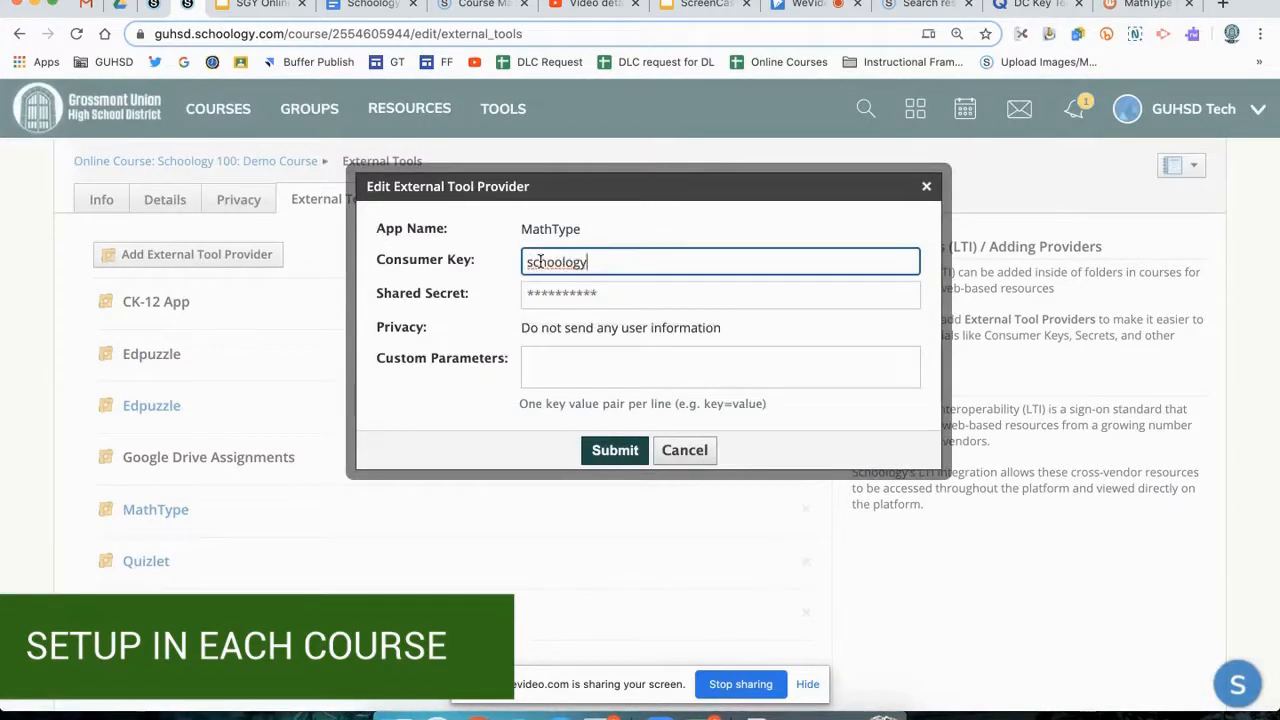
{"action": "key", "text": "Tab"}
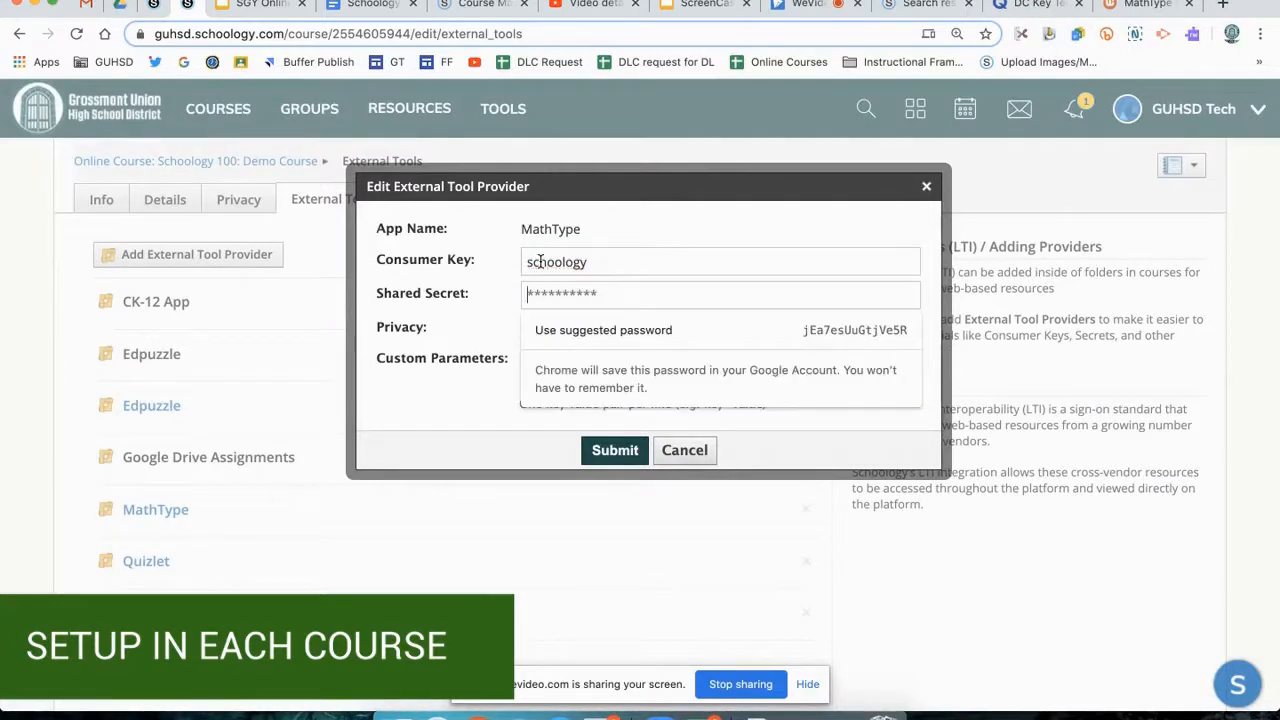
{"action": "type", "text": "**"}
{"action": "left_click", "coordinate": [476, 279]}
{"action": "left_click", "coordinate": [603, 457]}
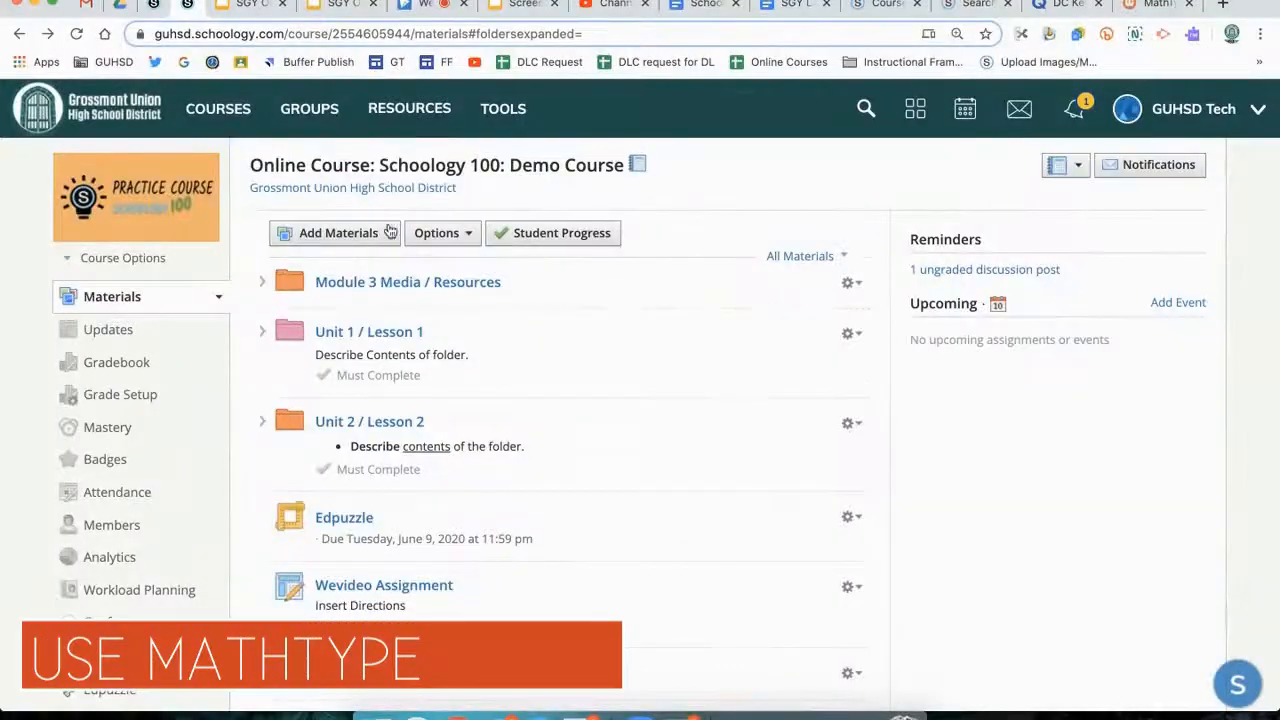
Examine the MathType equation editor from a new assignment's description, and cancel without creating the assignment.
{"action": "left_click", "coordinate": [370, 233]}
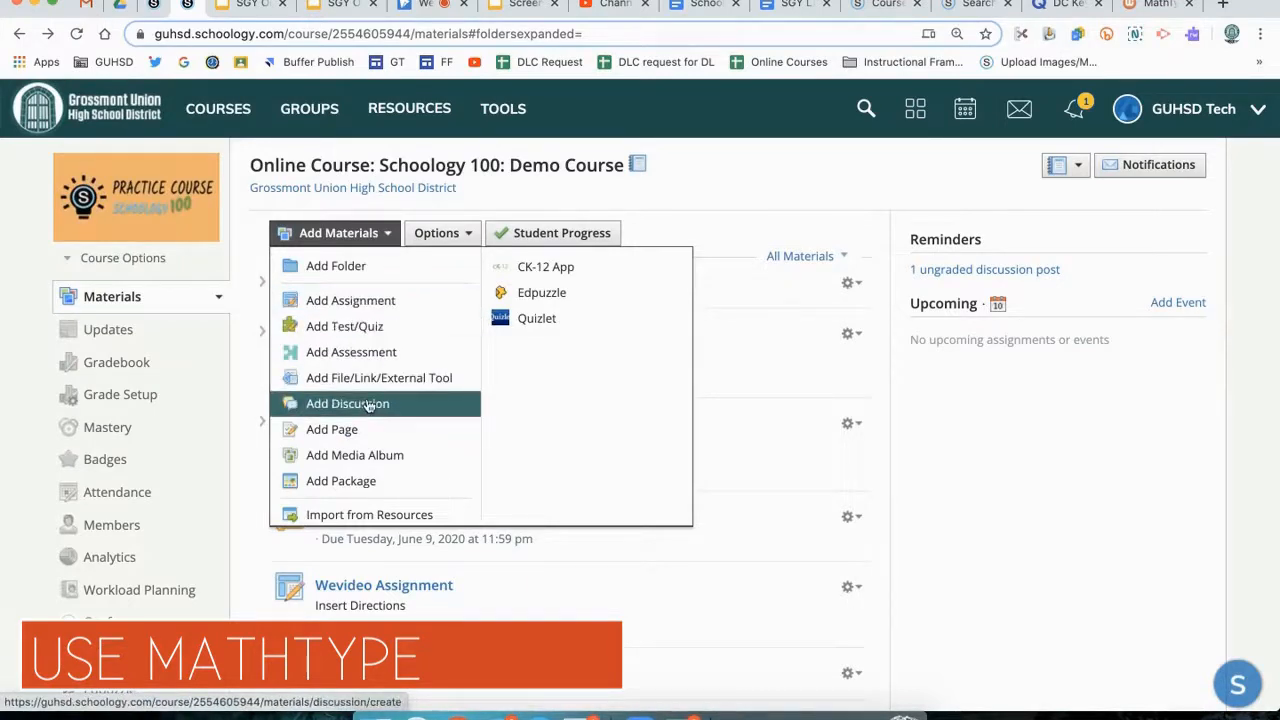
{"action": "left_click", "coordinate": [370, 300]}
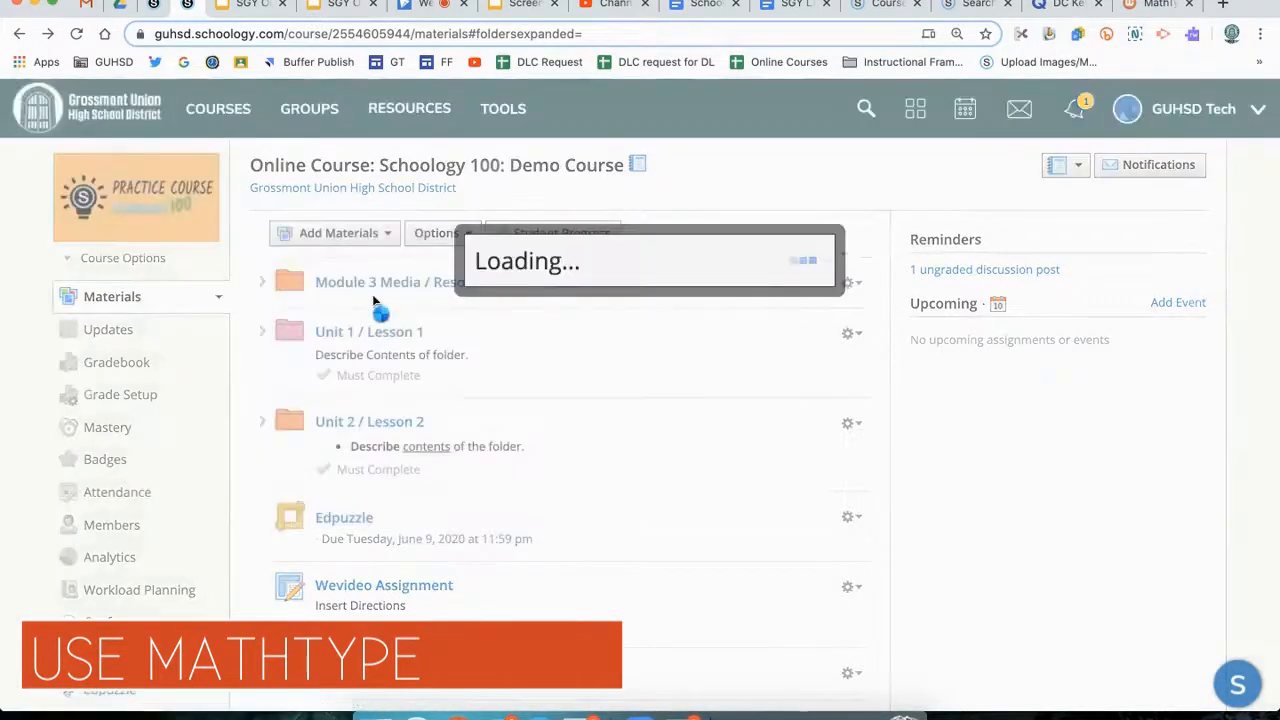
{"action": "left_click", "coordinate": [494, 269]}
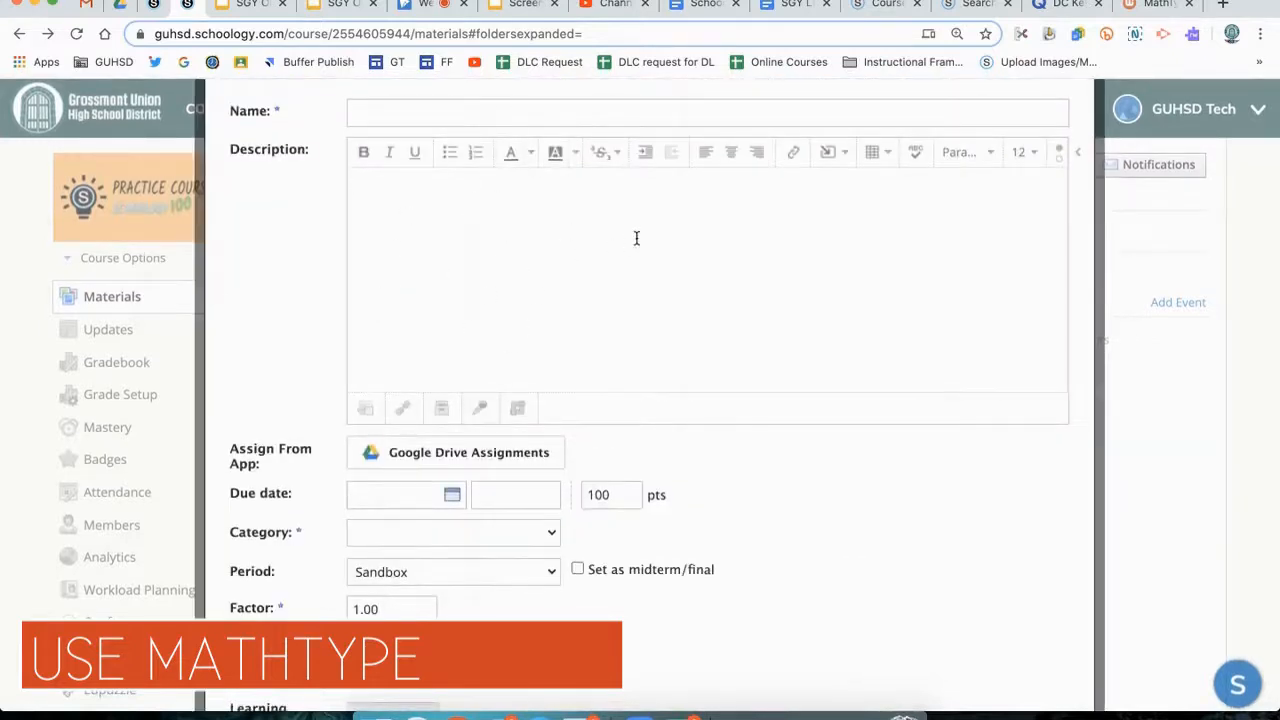
{"action": "left_click", "coordinate": [828, 152]}
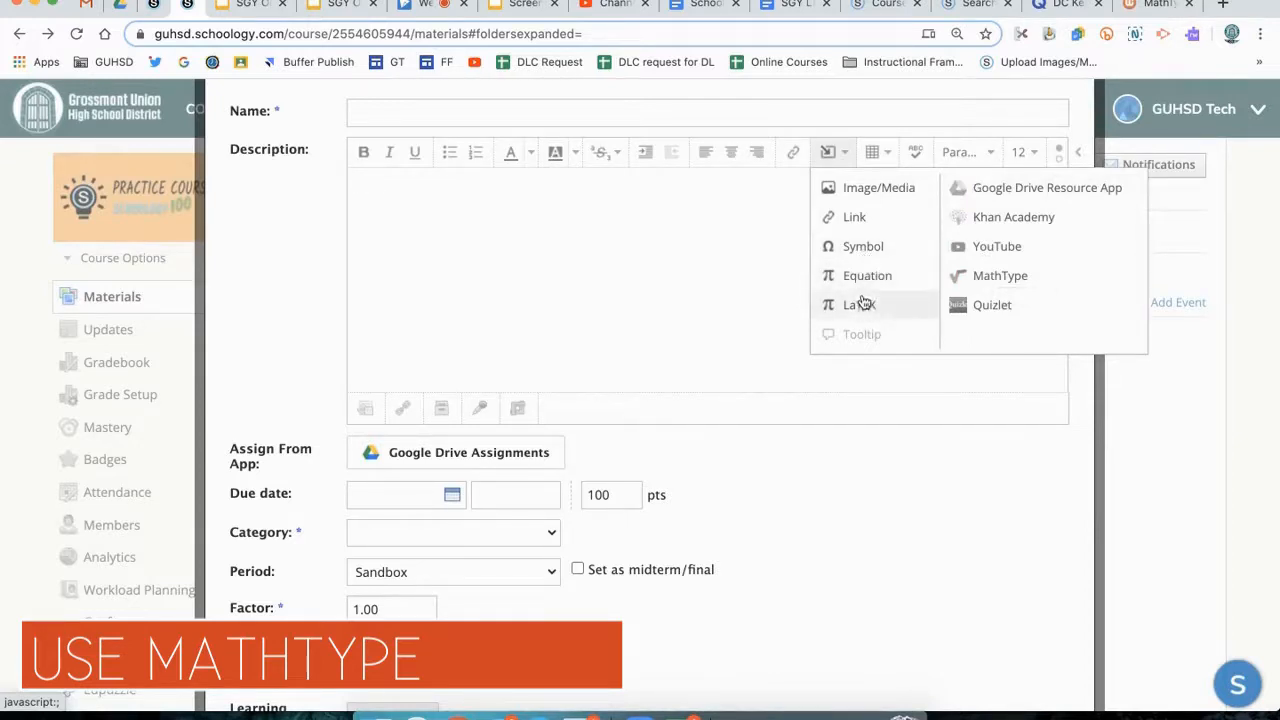
{"action": "left_click", "coordinate": [973, 274]}
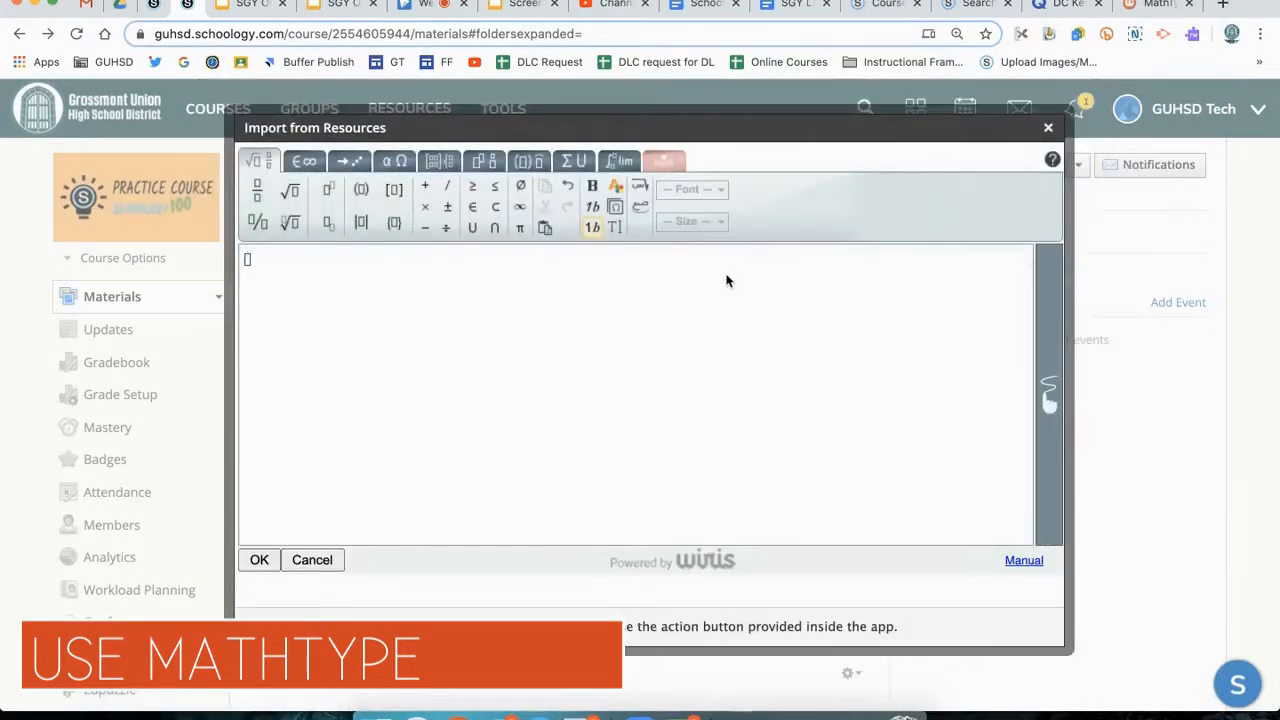
{"action": "left_click", "coordinate": [308, 163]}
{"action": "left_click", "coordinate": [1048, 127]}
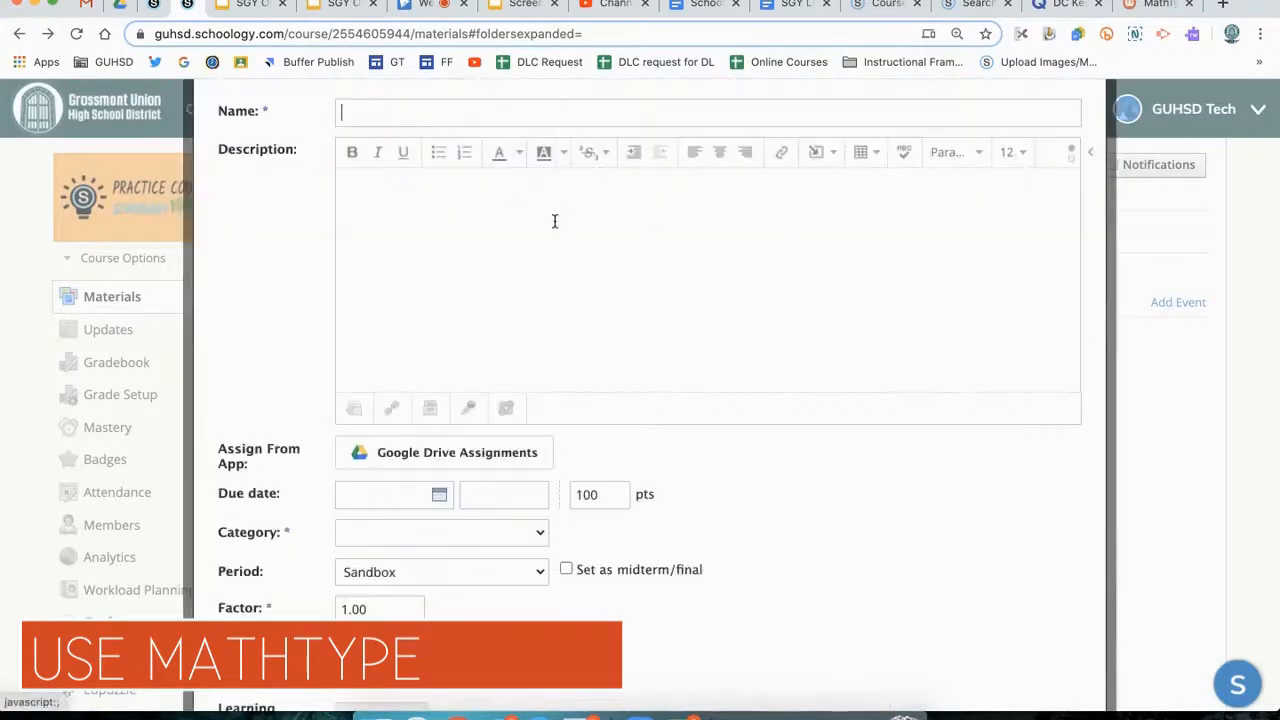
{"action": "scroll", "coordinate": [717, 500], "scroll_direction": "down", "scroll_amount": 5}
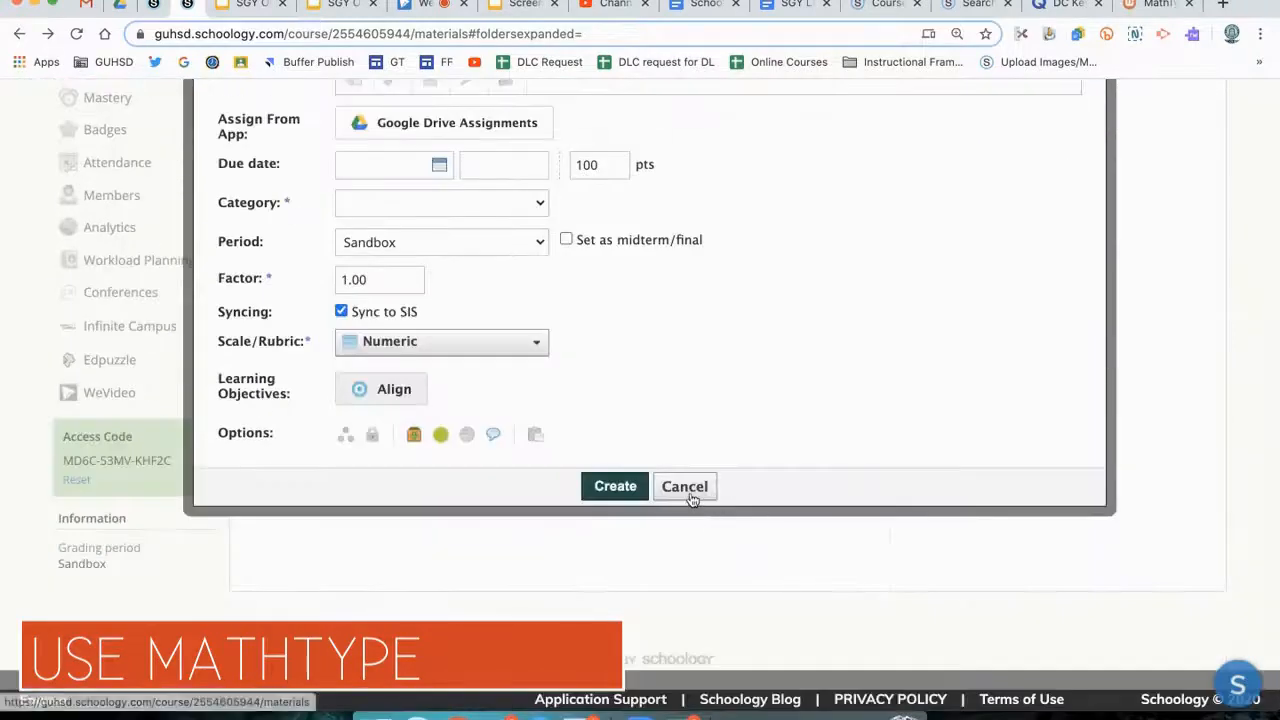
{"action": "left_click", "coordinate": [690, 496]}
Check the insert options for MathType in a new discussion's description, and cancel without creating the discussion.
{"action": "left_click", "coordinate": [371, 232]}
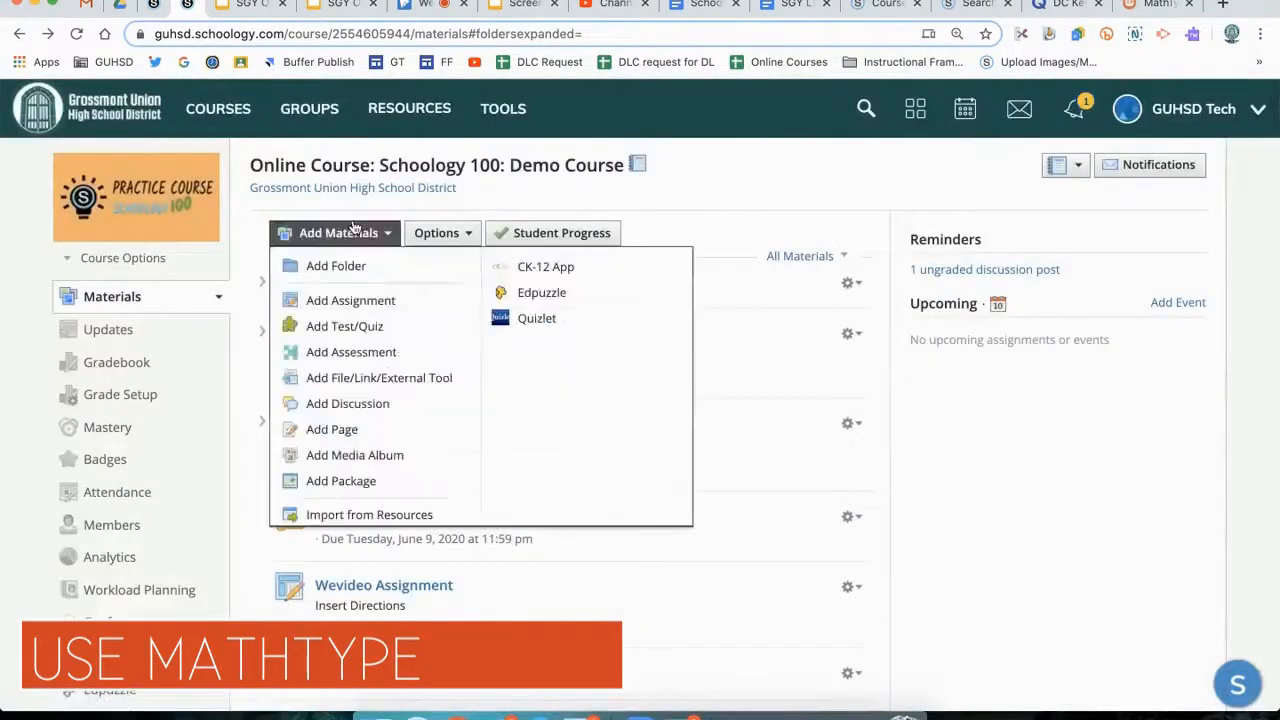
{"action": "left_click", "coordinate": [347, 404]}
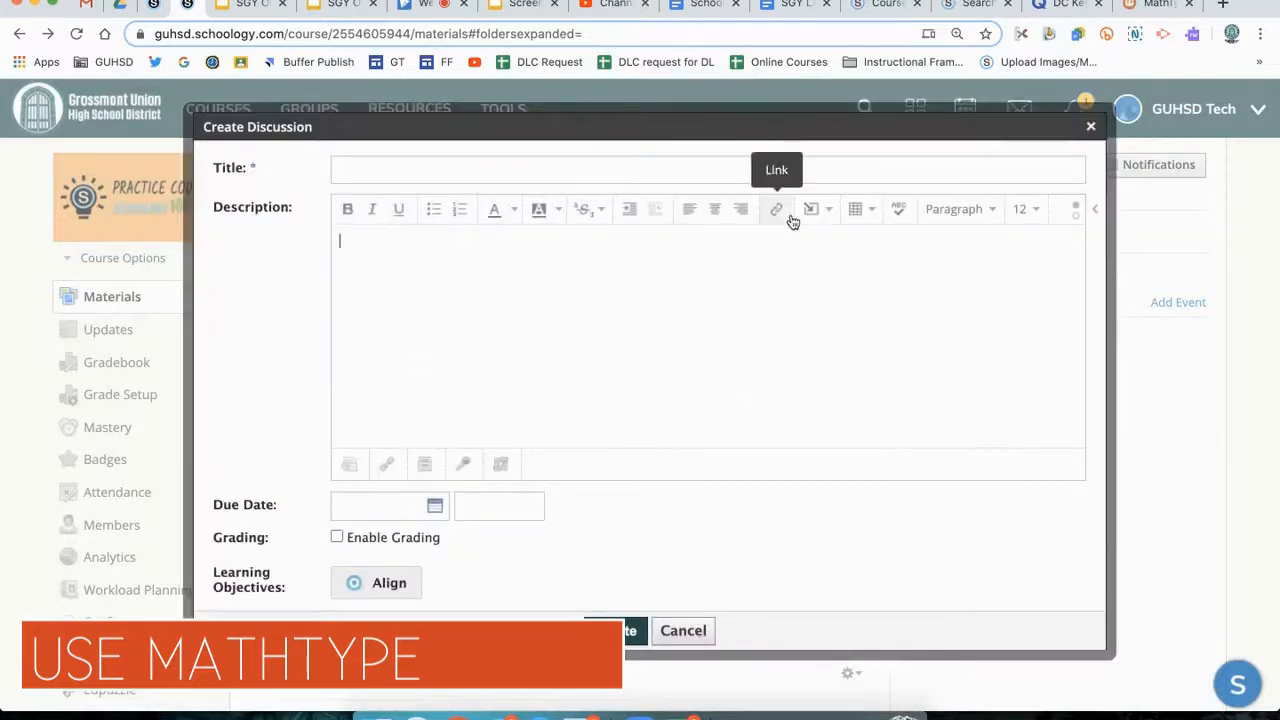
{"action": "left_click", "coordinate": [812, 209]}
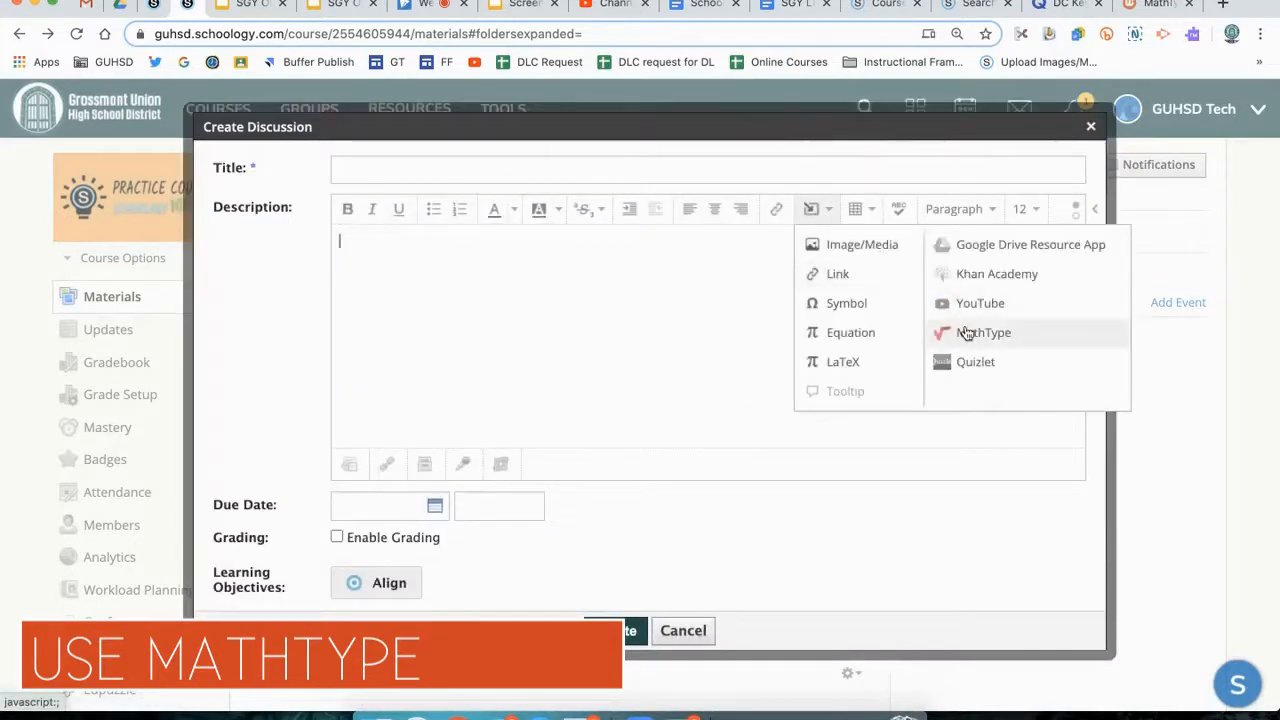
{"action": "left_click", "coordinate": [709, 331]}
{"action": "left_click", "coordinate": [681, 630]}
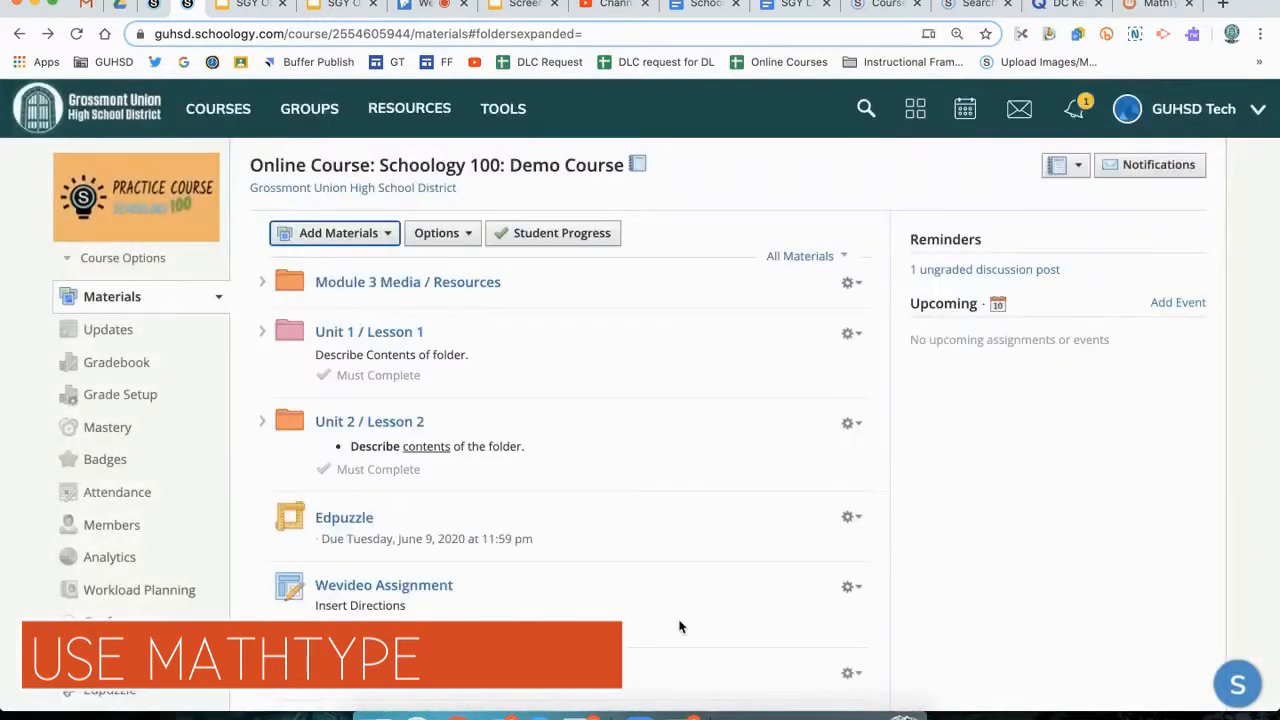